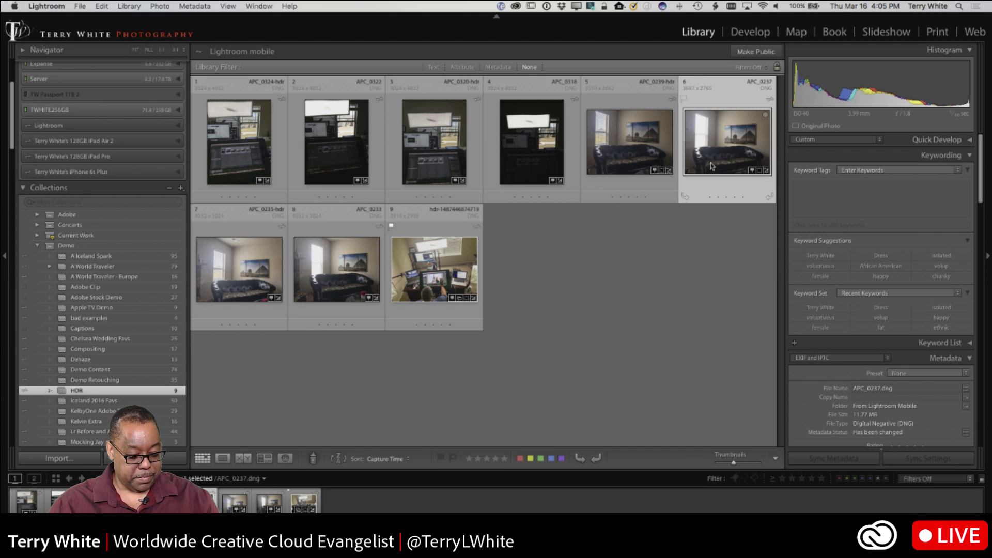
# Switch to QuickTime Player, which mirrors the device running Lightroom mobile
pyautogui.press('super+Tab')
pyautogui.press('super+Tab')
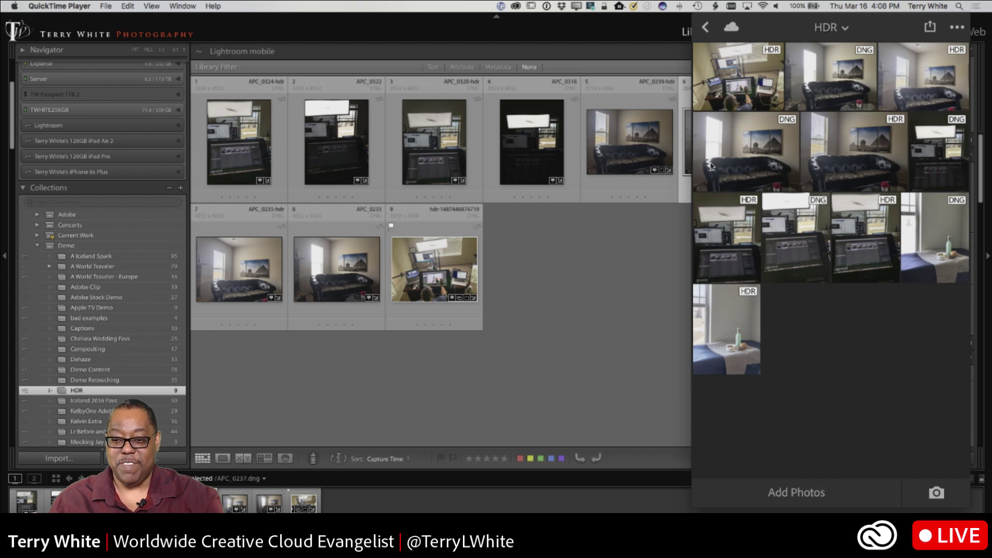
# Open the bottle still-life DNG full-size with the interface hidden
pyautogui.click(928, 239)
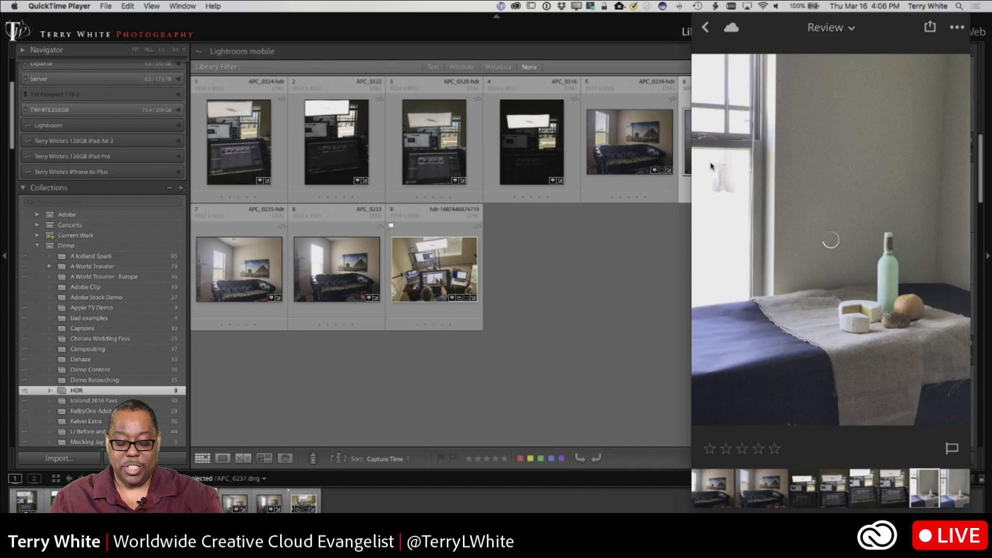
pyautogui.click(908, 336)
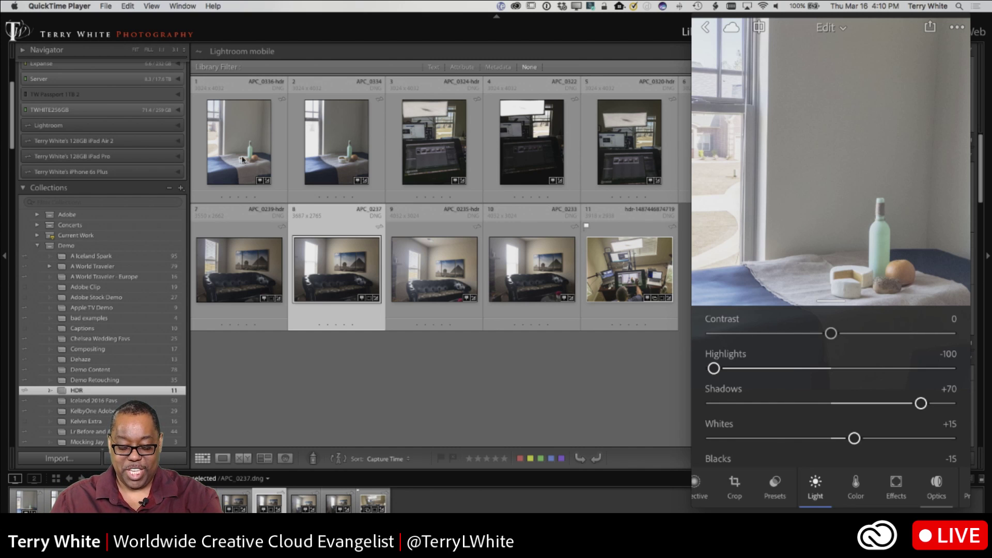
# Set Contrast to +22, pull Shadows down from +70 and Blacks to -19, then return to the album
pyautogui.moveTo(831, 333); pyautogui.dragTo(873, 339)
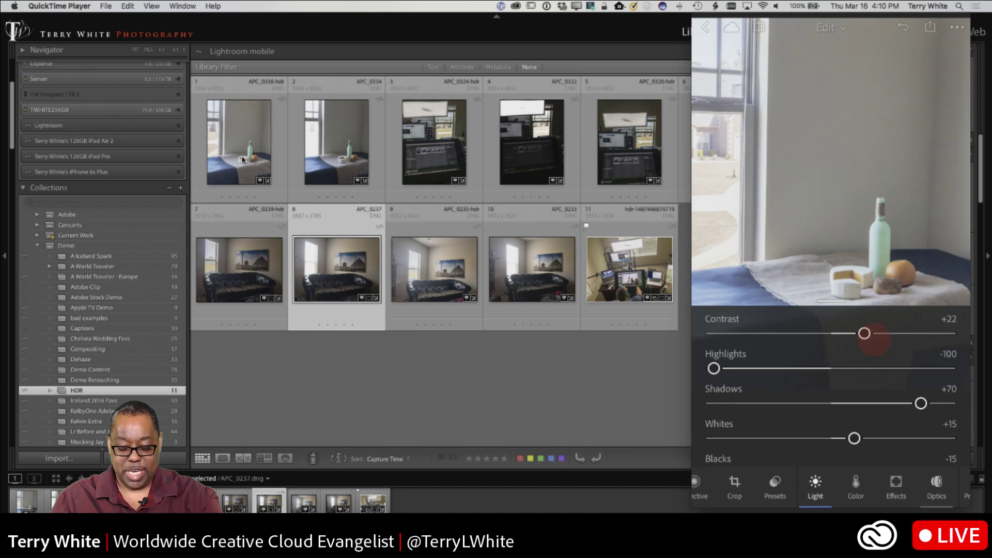
pyautogui.moveTo(921, 402); pyautogui.dragTo(925, 354)
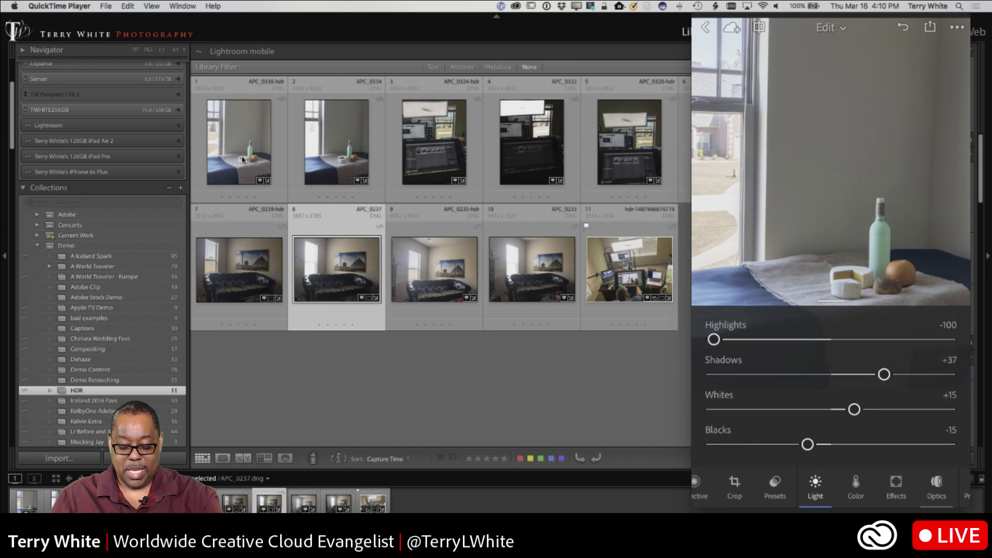
pyautogui.moveTo(807, 444); pyautogui.dragTo(801, 444)
pyautogui.moveTo(932, 382); pyautogui.dragTo(932, 443)
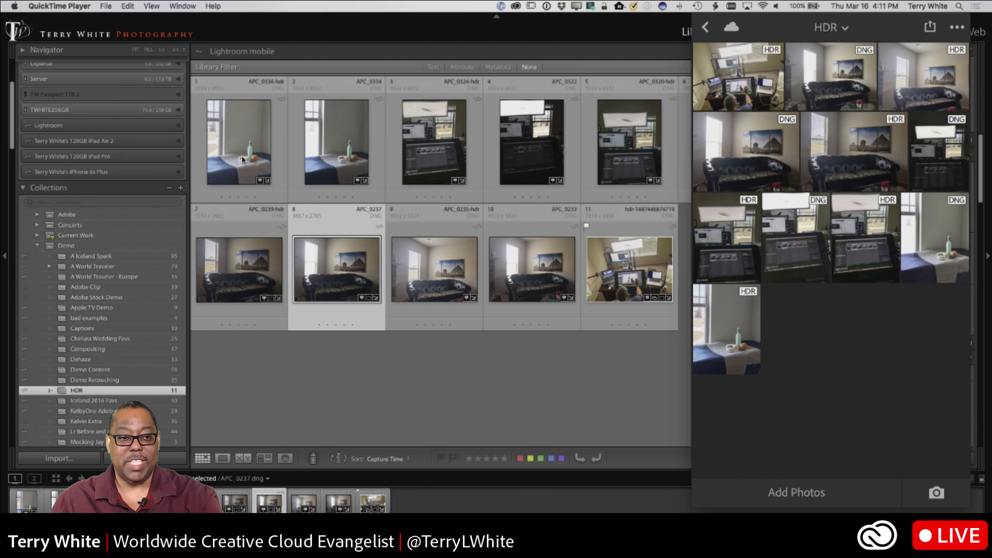
# Open the bottle HDR photo and compare it with the unedited before version
pyautogui.click(742, 333)
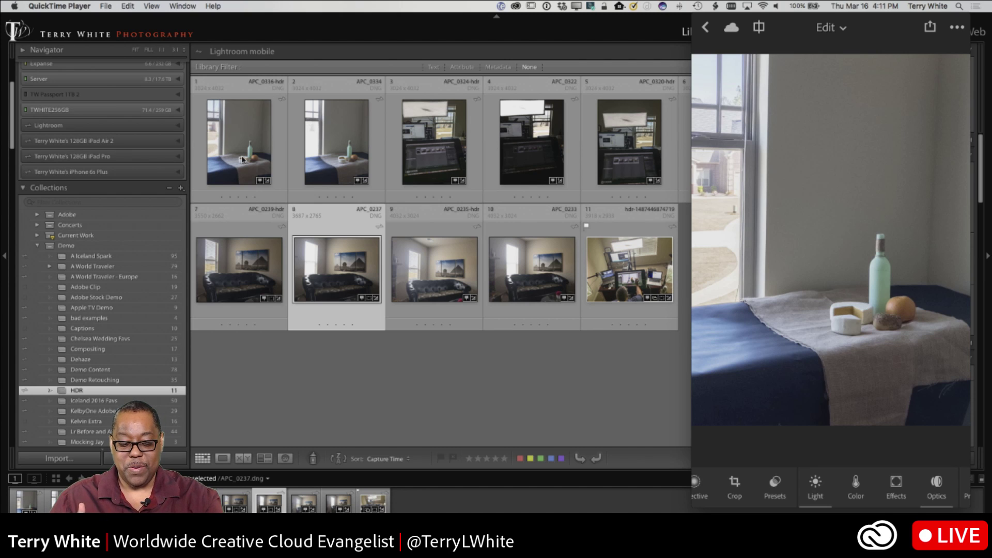
pyautogui.click(759, 27)
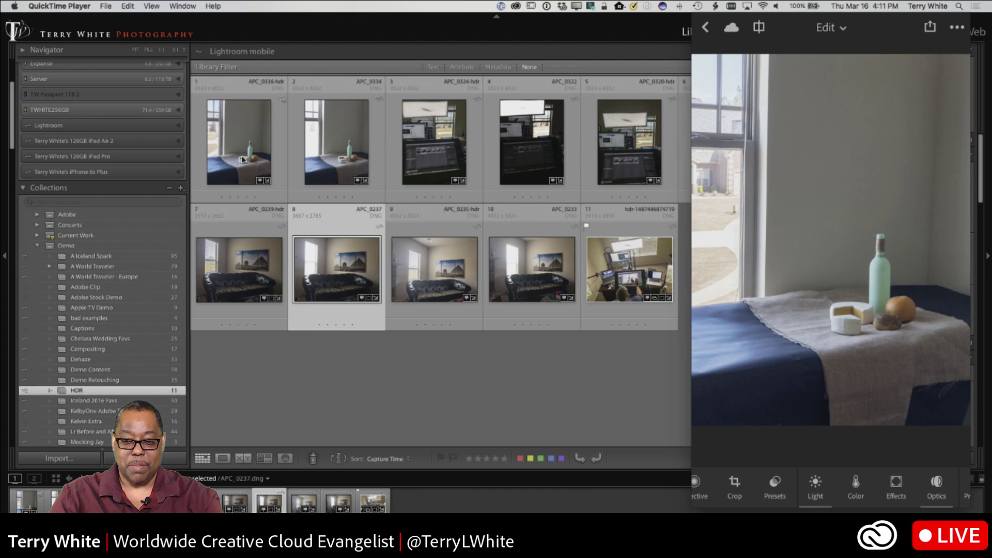
pyautogui.click(759, 33)
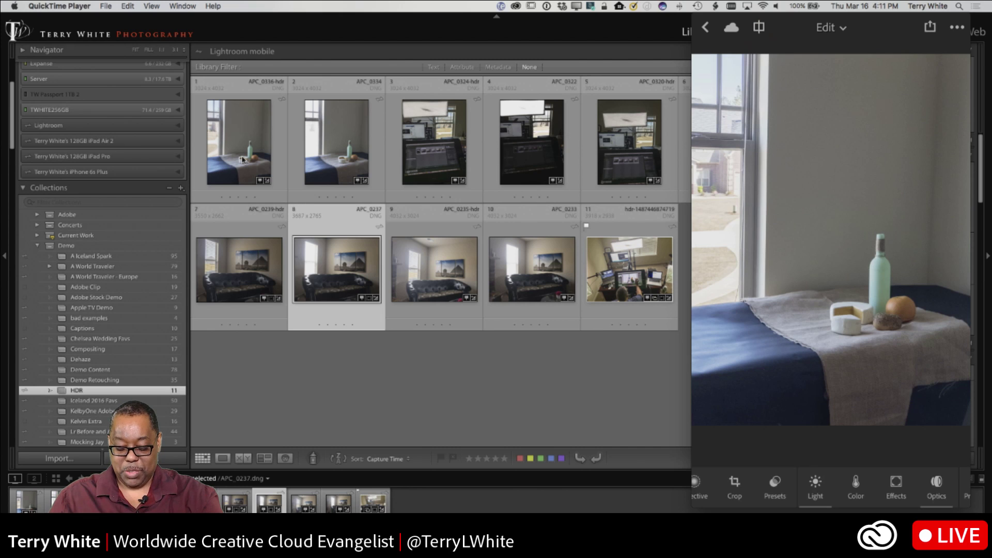
# Bring up the edit reset choices and the photo's extra options menu
pyautogui.moveTo(909, 485); pyautogui.dragTo(852, 486)
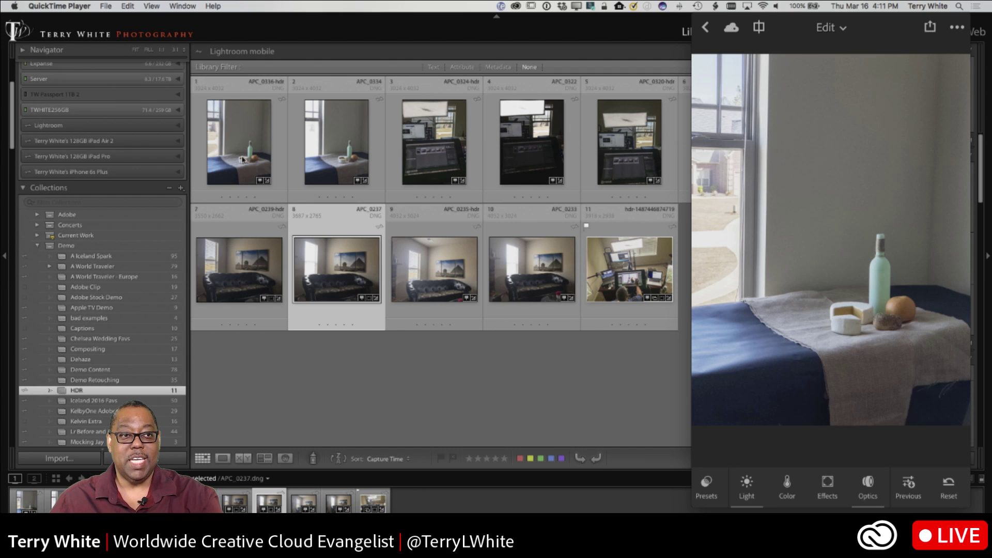
pyautogui.click(948, 488)
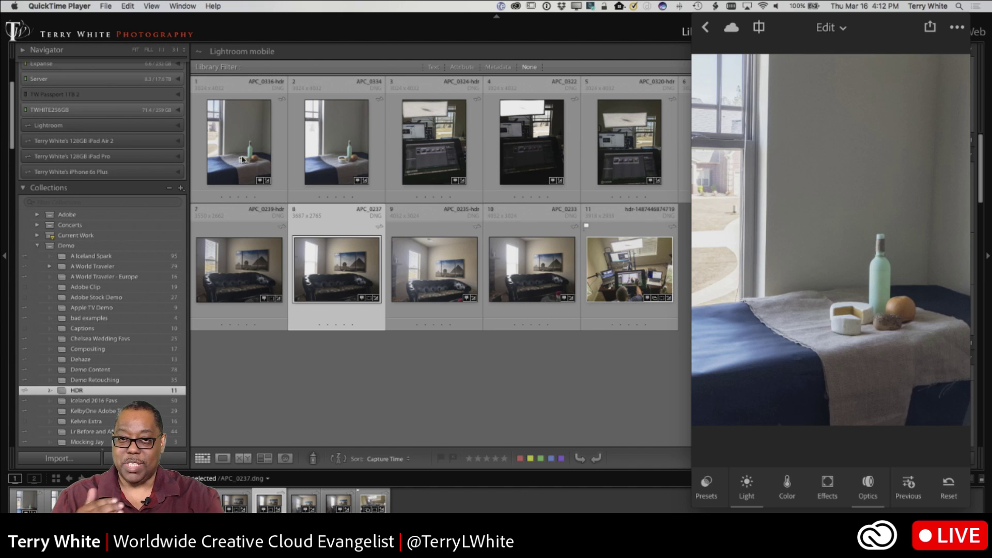
pyautogui.click(957, 27)
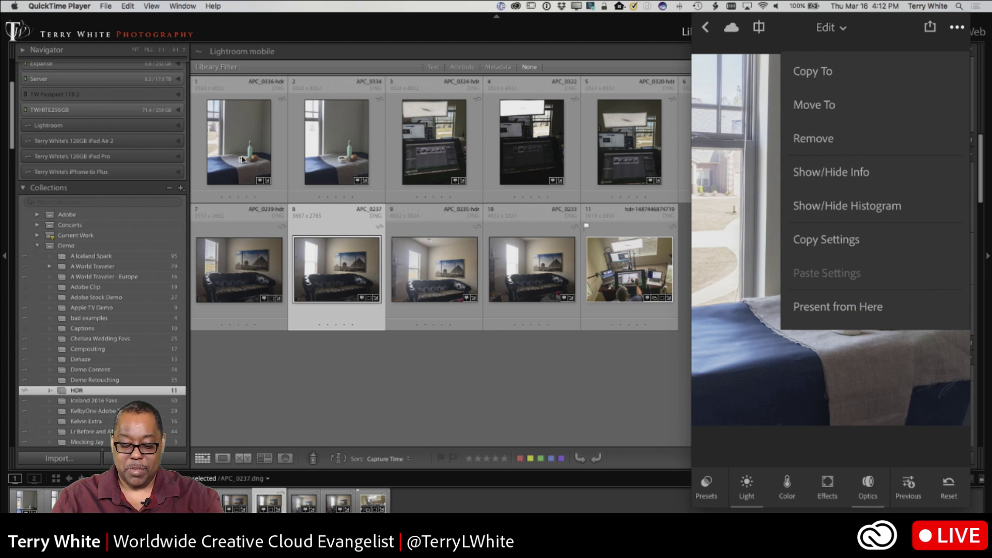
pyautogui.click(930, 28)
pyautogui.click(930, 27)
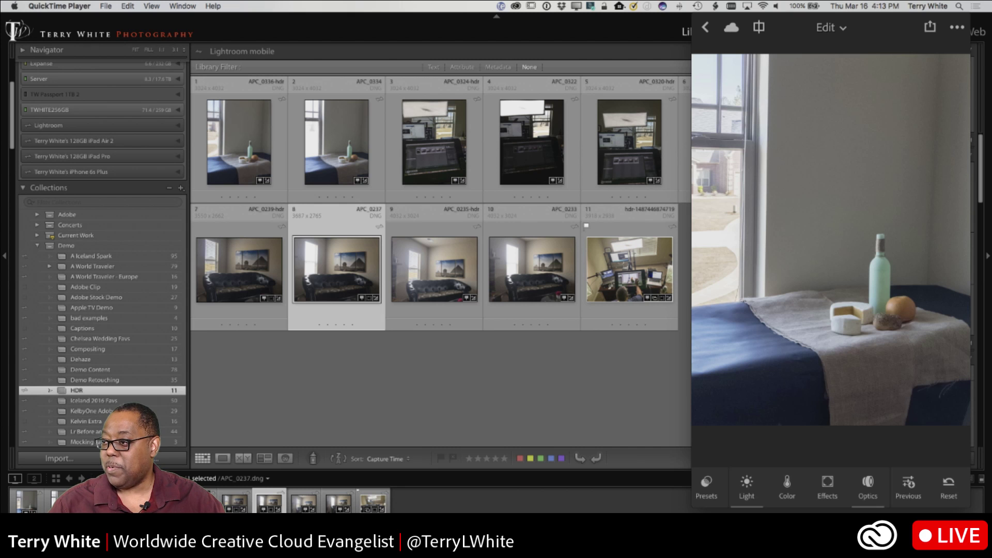
# Move the LrMobileHDR.rtf TextEdit note to the centre of the screen
pyautogui.moveTo(991, 243); pyautogui.dragTo(578, 63)
pyautogui.moveTo(871, 147)
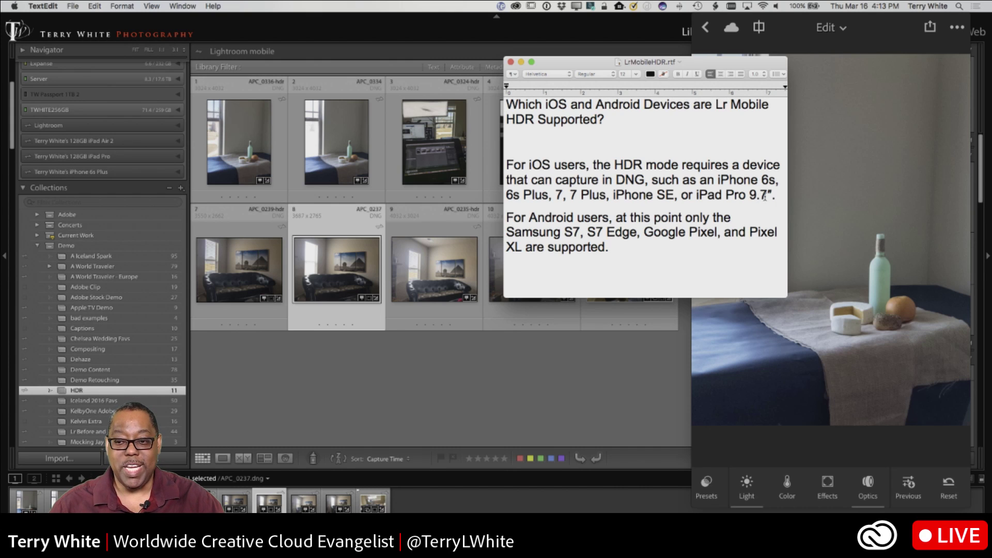
pyautogui.moveTo(767, 195); pyautogui.dragTo(713, 182)
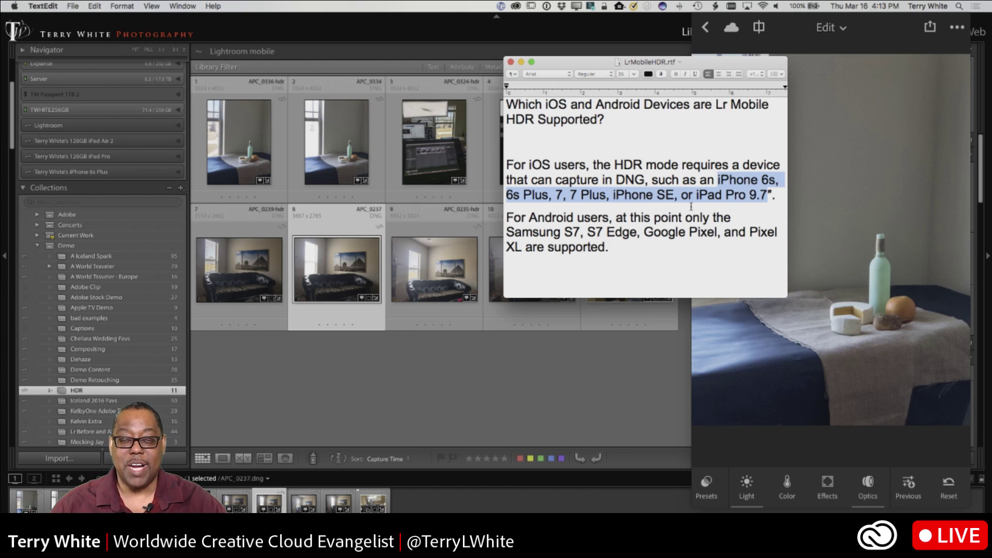
pyautogui.click(667, 230)
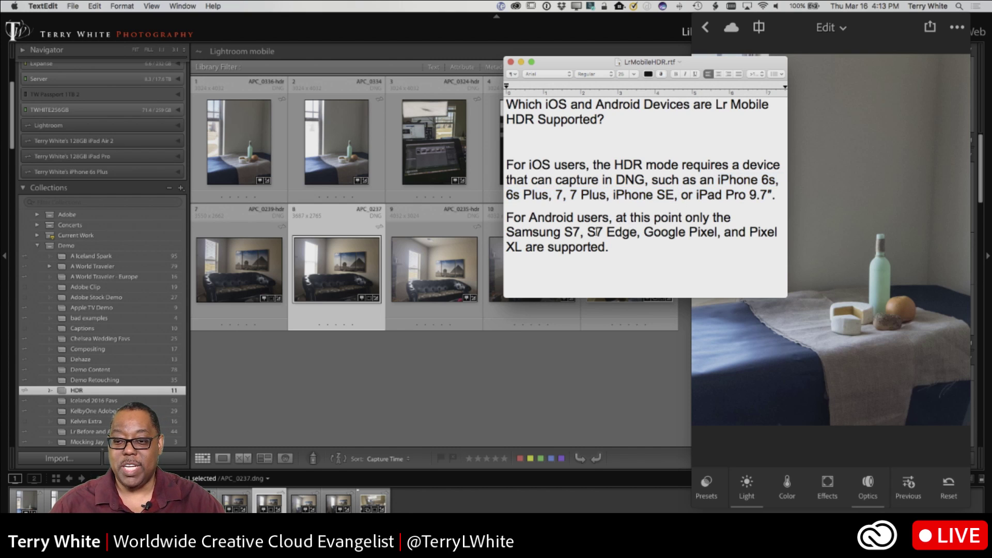
pyautogui.moveTo(509, 233)
pyautogui.mouseDown()
pyautogui.moveTo(773, 234)
pyautogui.moveTo(688, 257)
pyautogui.moveTo(519, 245)
pyautogui.mouseUp()
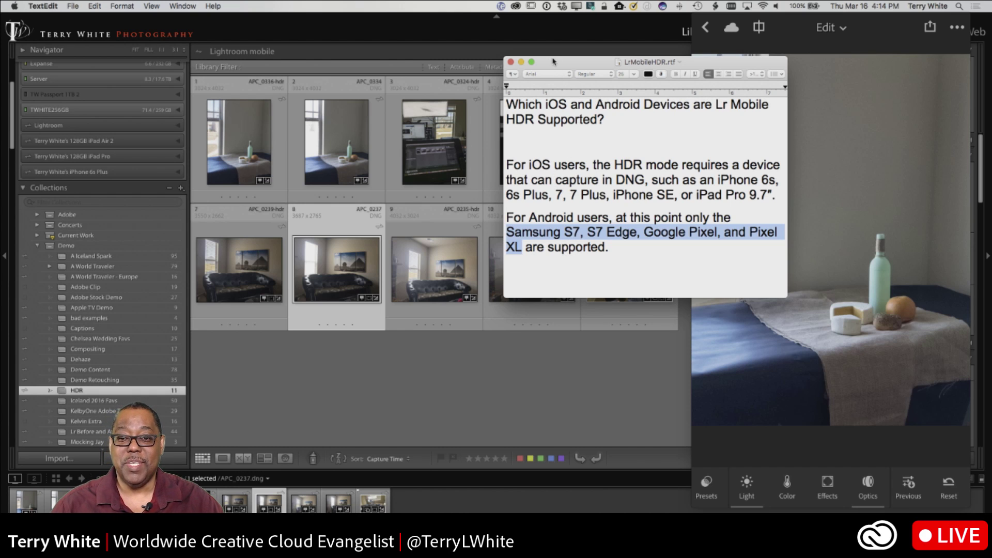
# Bring Lightroom to the front and open the APC_0336-hdr photo large
pyautogui.click(512, 37)
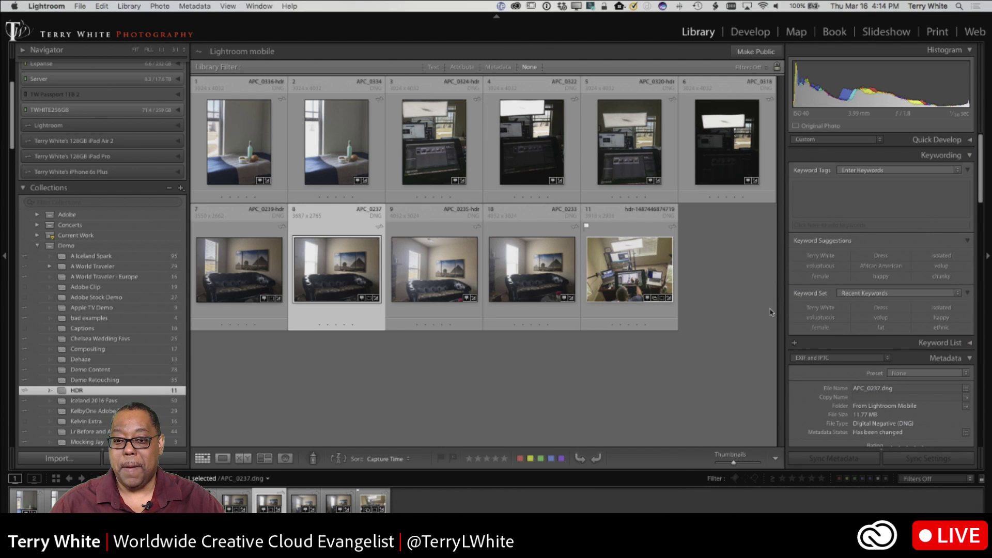
pyautogui.doubleClick(264, 169)
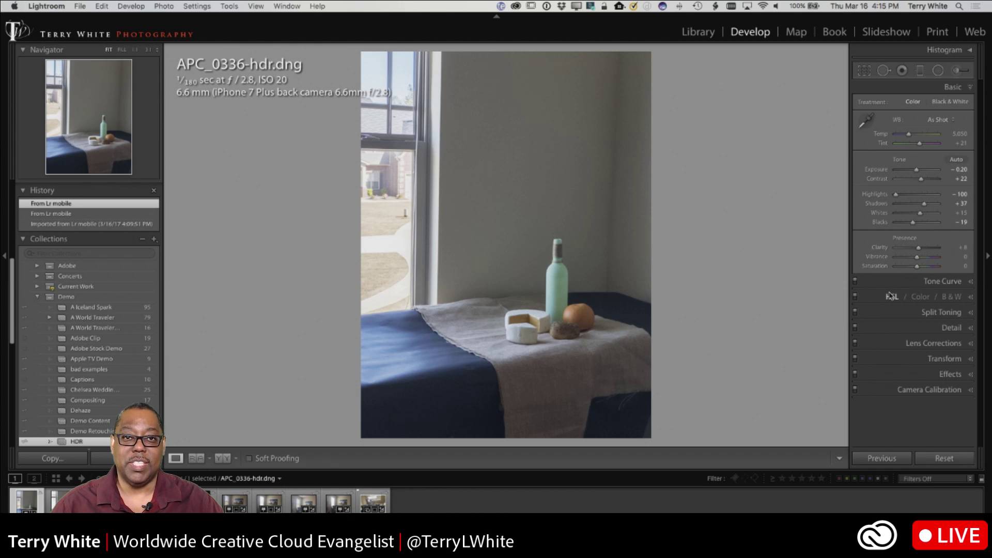
# Give APC_0336-hdr Vibrance +33 and Dehaze Amount +20
pyautogui.moveTo(918, 260); pyautogui.dragTo(924, 259)
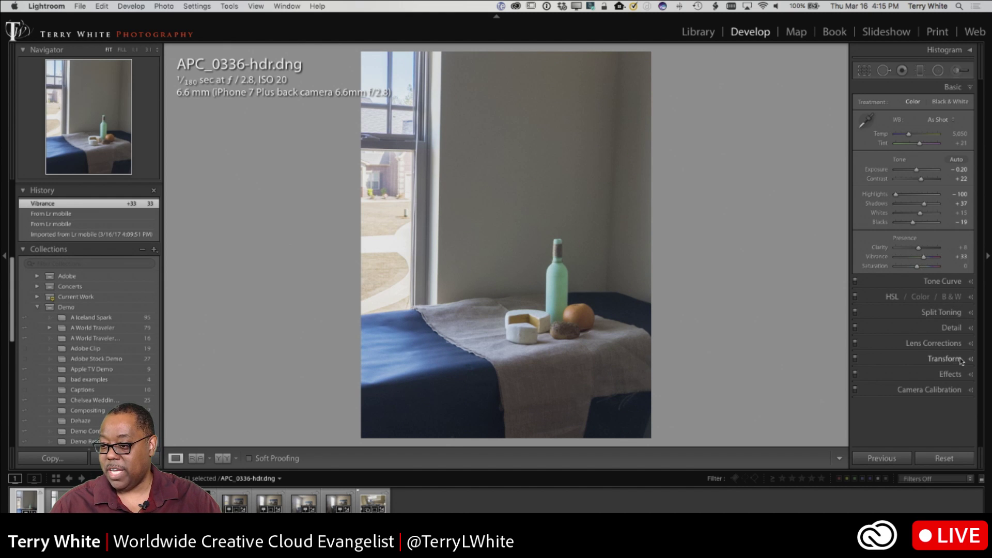
pyautogui.click(954, 374)
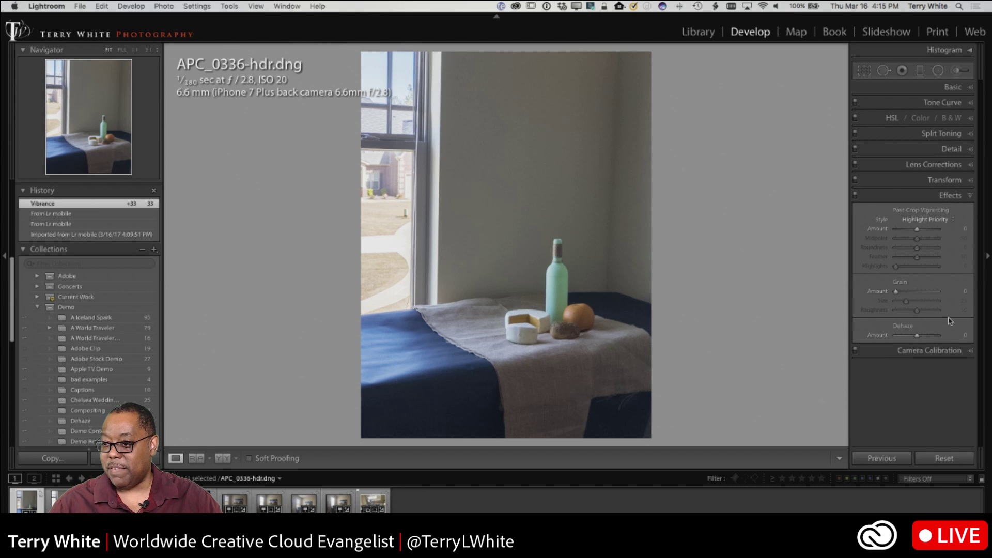
pyautogui.moveTo(917, 337); pyautogui.dragTo(922, 339)
pyautogui.moveTo(923, 338); pyautogui.dragTo(921, 337)
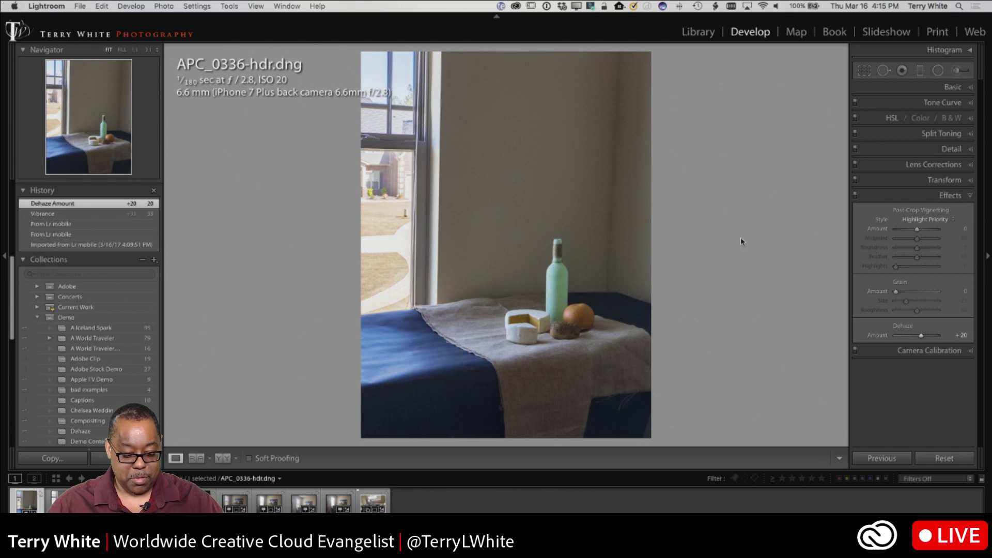
pyautogui.press('r')
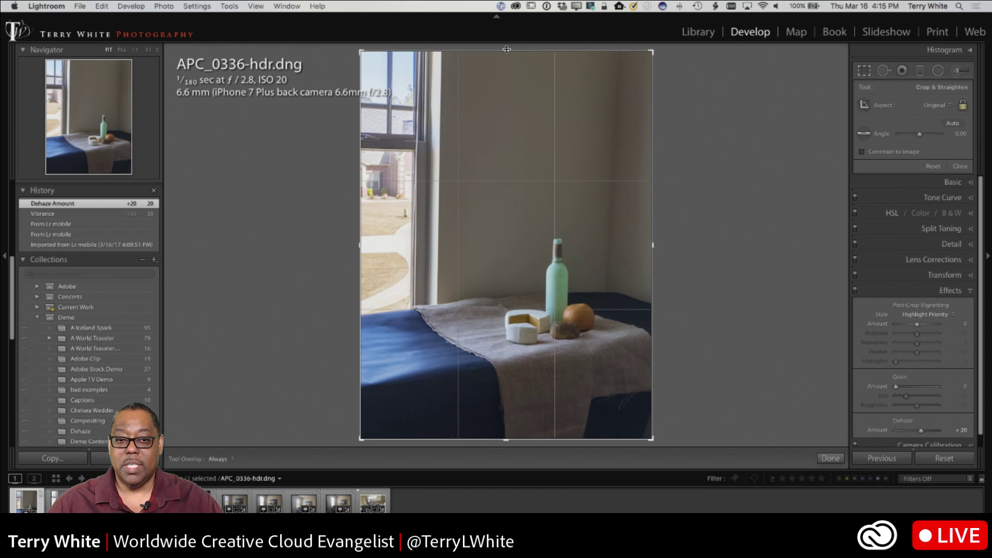
# Crop off the sky and window at the top and tighten the bottom-right corner
pyautogui.moveTo(506, 49)
pyautogui.mouseDown()
pyautogui.moveTo(506, 61)
pyautogui.moveTo(504, 47)
pyautogui.mouseUp()
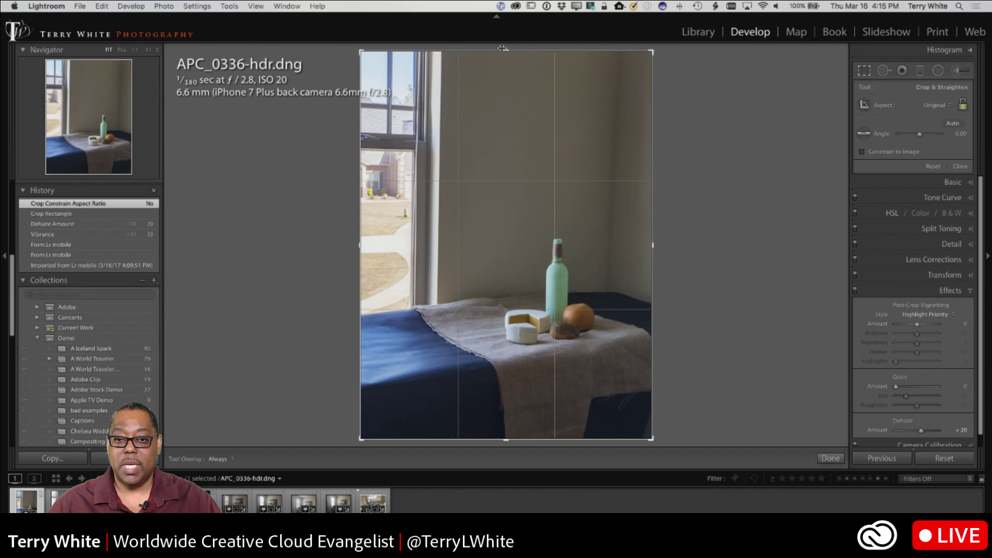
pyautogui.moveTo(504, 50); pyautogui.dragTo(499, 101)
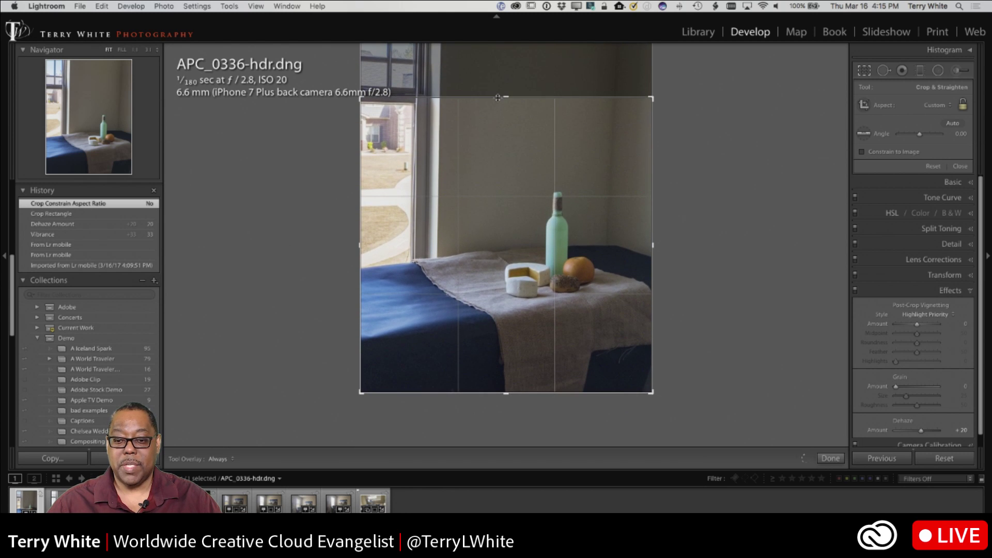
pyautogui.moveTo(654, 394); pyautogui.dragTo(638, 372)
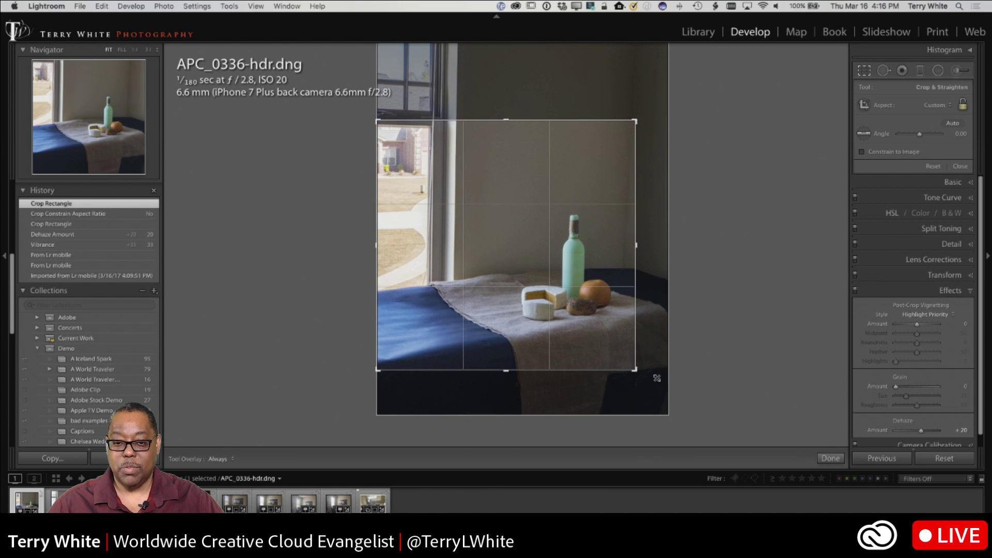
pyautogui.press('Return')
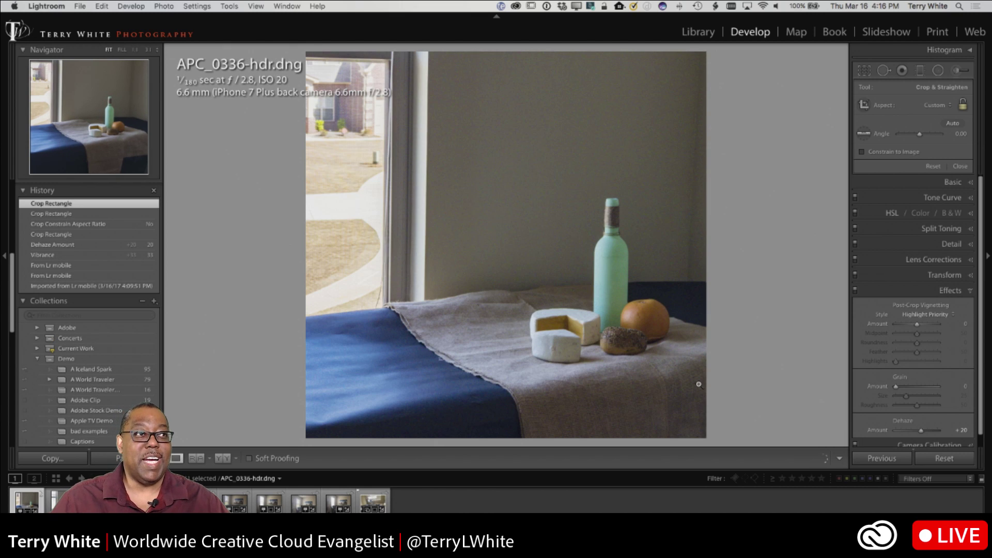